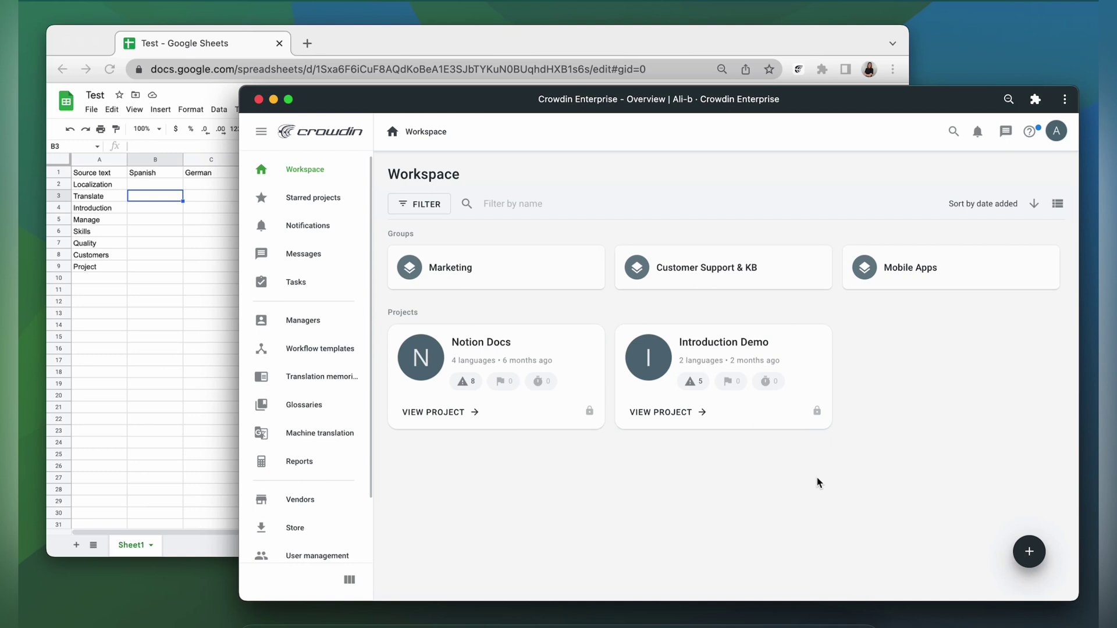
Step: Find the Google Sheets app in the Crowdin Store and confirm its installation
left_click(297, 528)
left_click(478, 204)
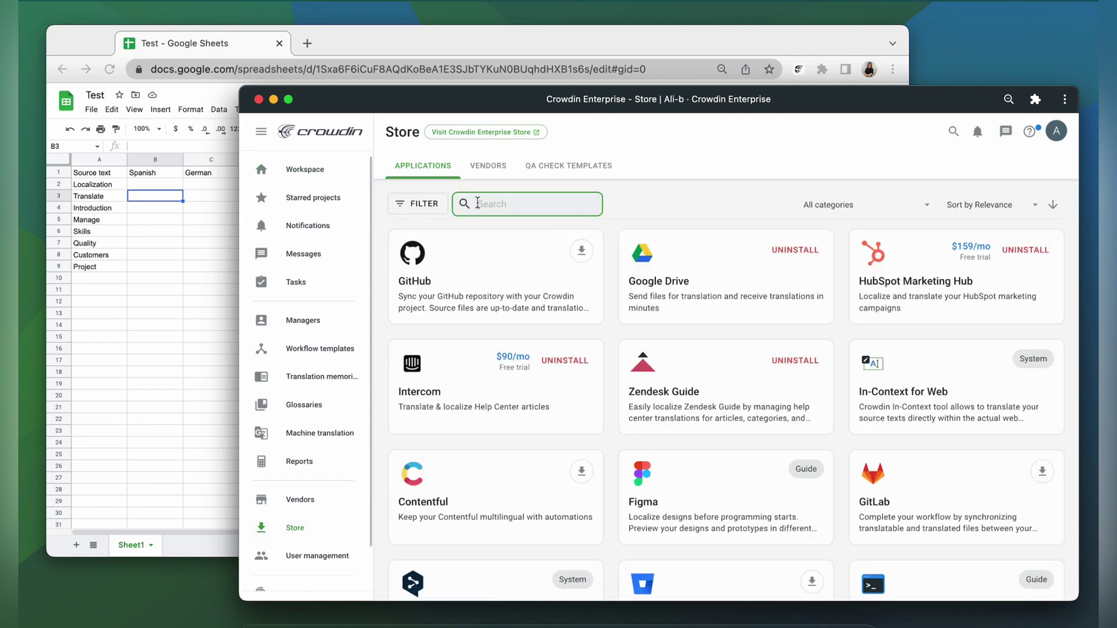
type("sheet")
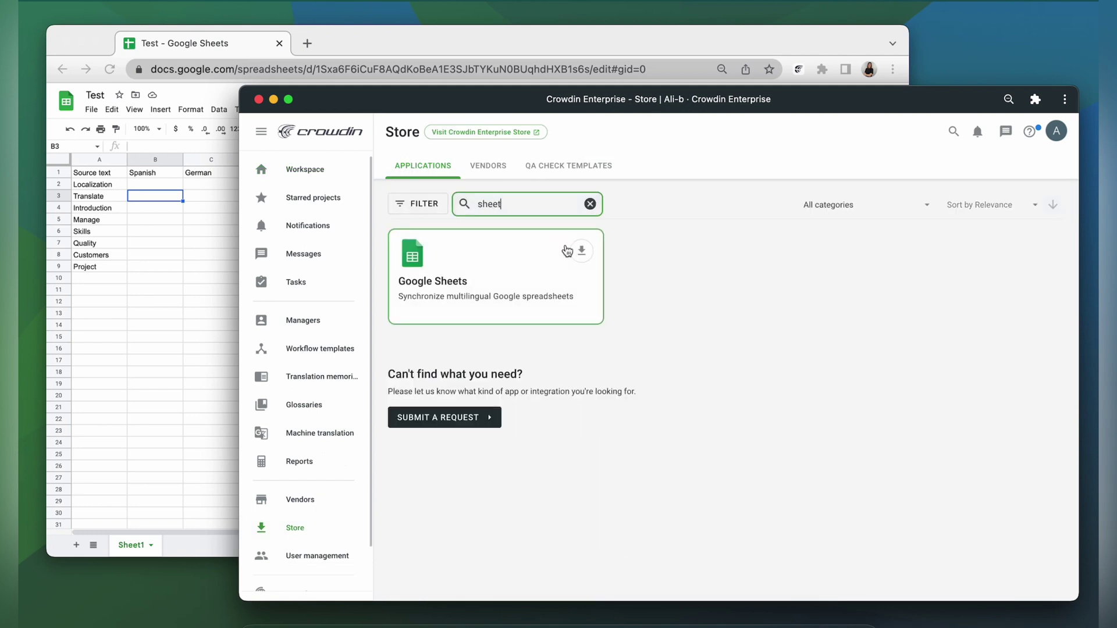
left_click(581, 252)
left_click(548, 506)
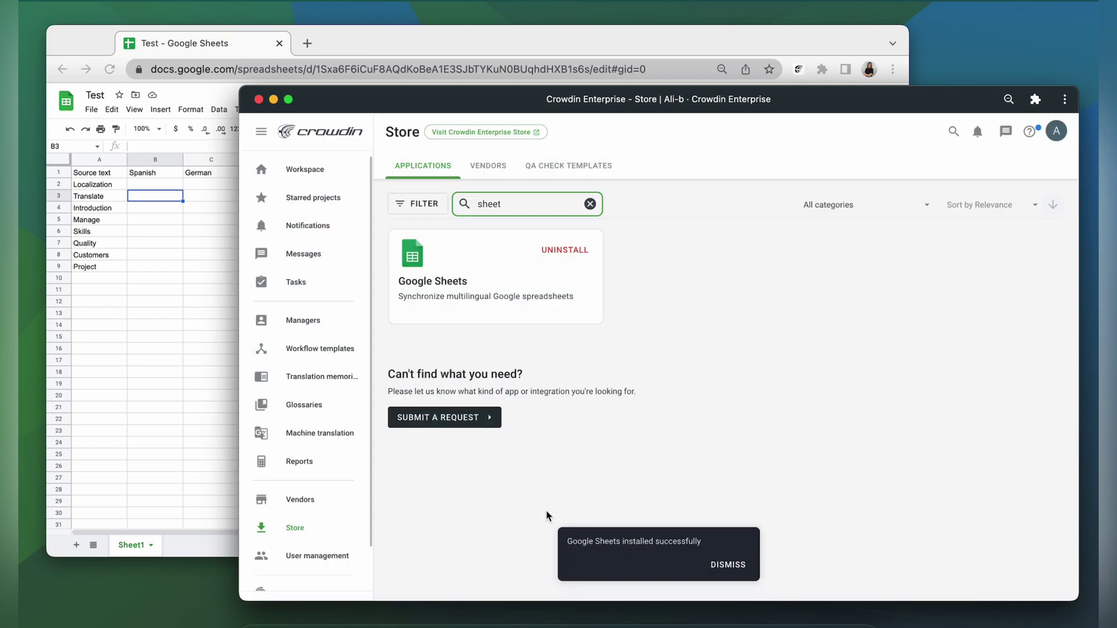
Step: Open Introduction Demo's Google Sheets integration and share the Test sheet with its service account as Editor
left_click(306, 171)
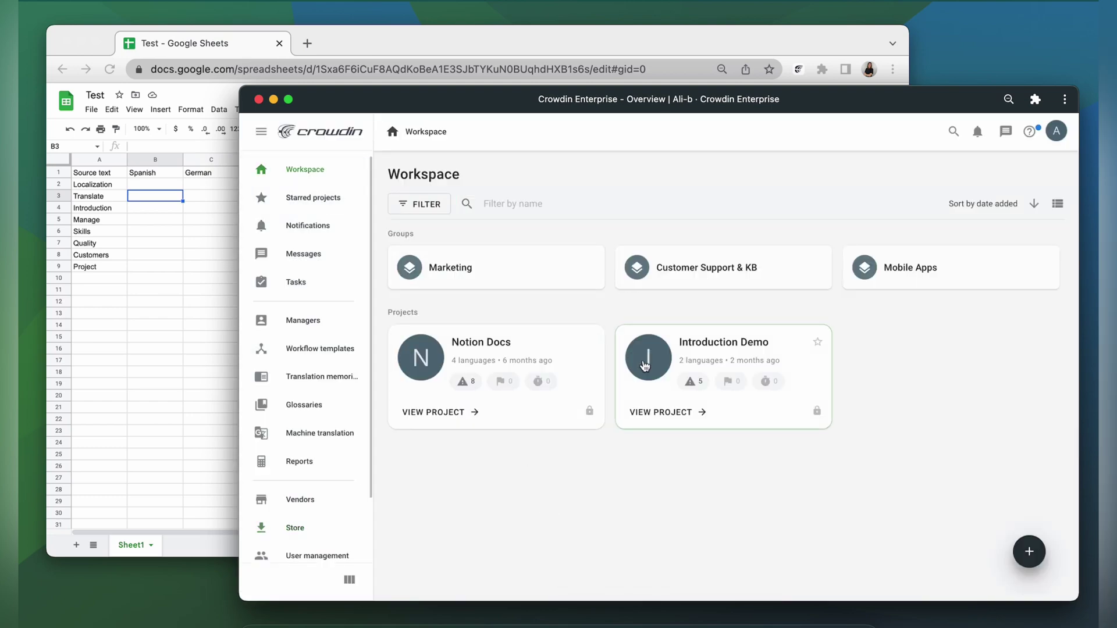
left_click(645, 368)
scroll(319, 491, "down", 2)
left_click(320, 553)
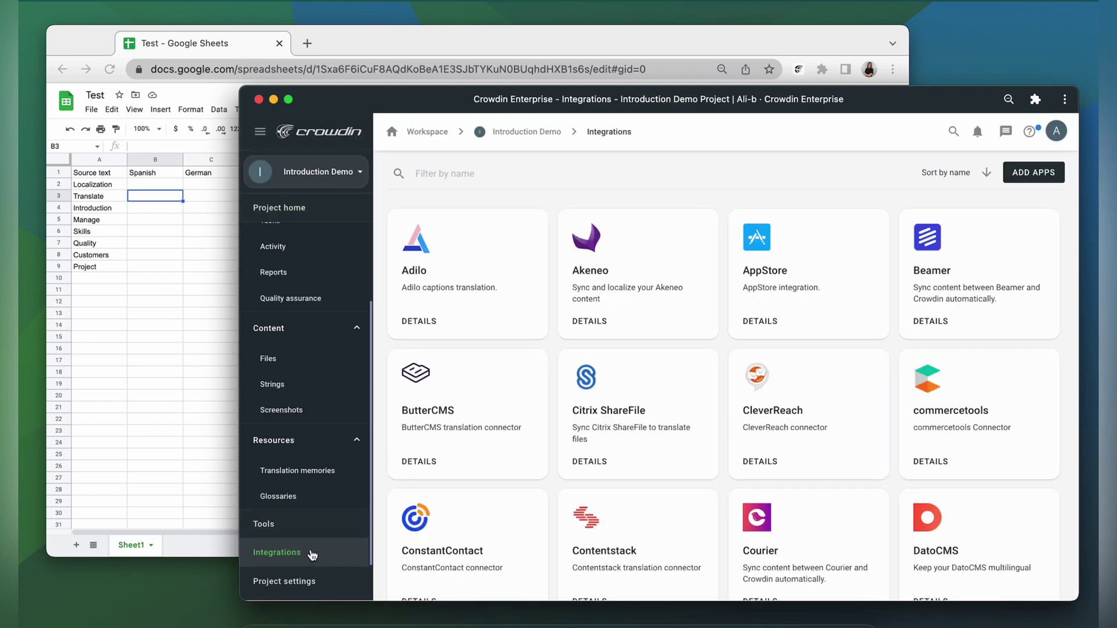
left_click(501, 179)
type("she")
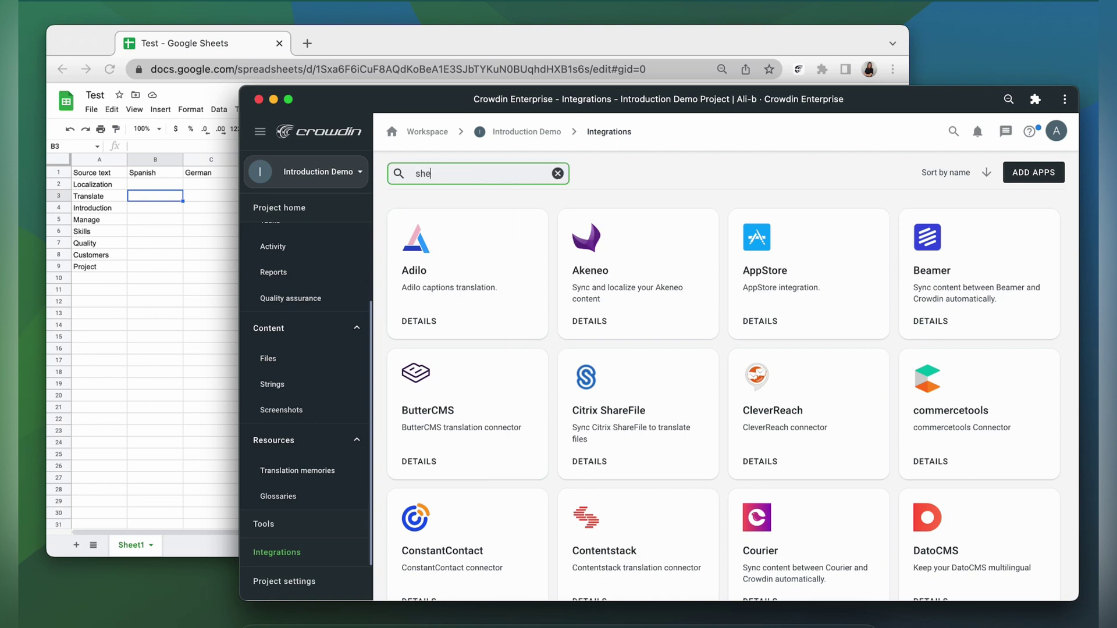
type("e")
left_click(532, 242)
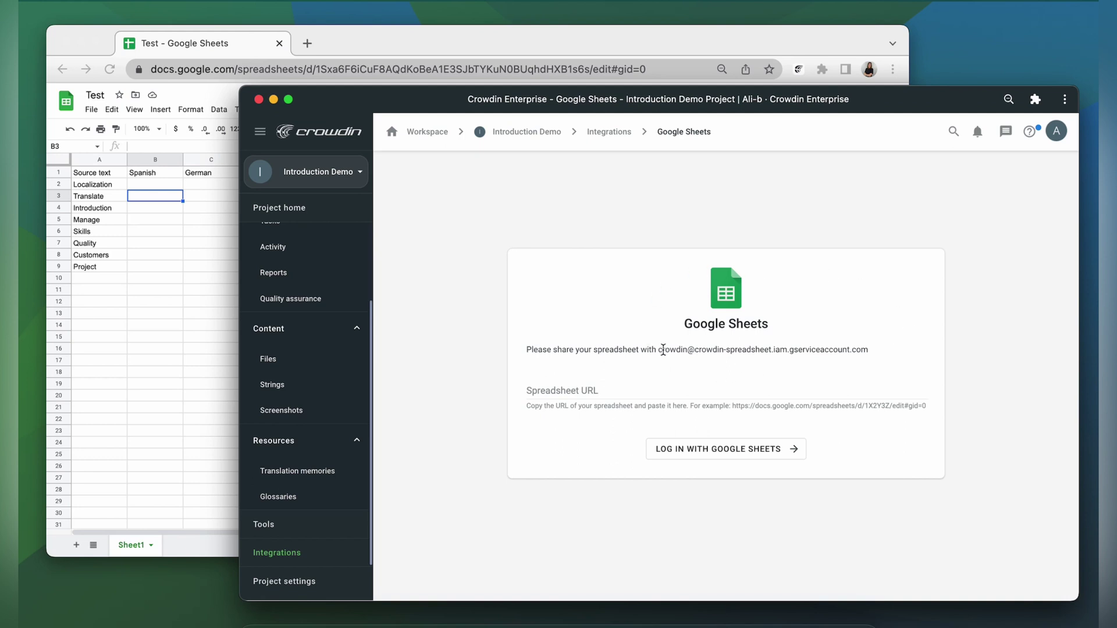
left_click_drag(659, 350, 876, 353)
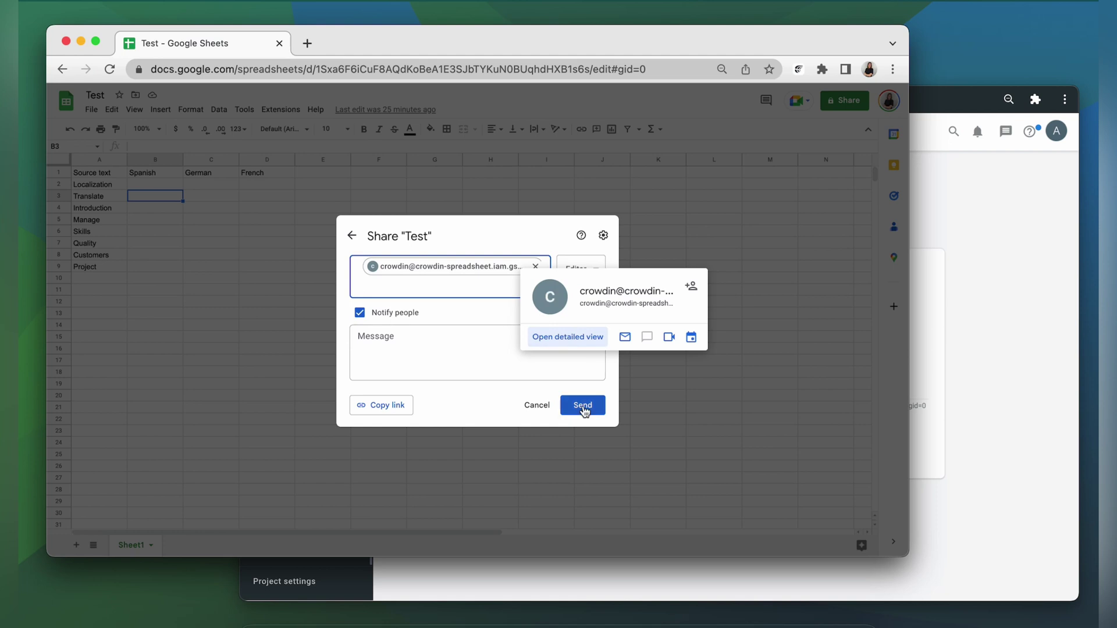
left_click(583, 406)
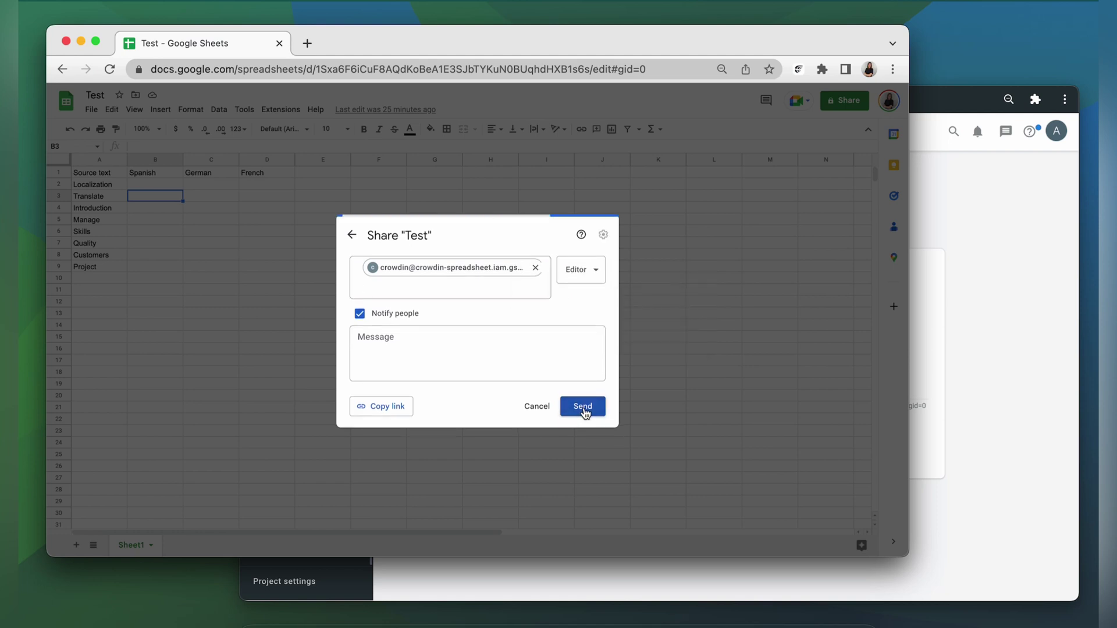
Step: Paste the Test spreadsheet's URL into the integration and log in with Google Sheets
left_click(411, 70)
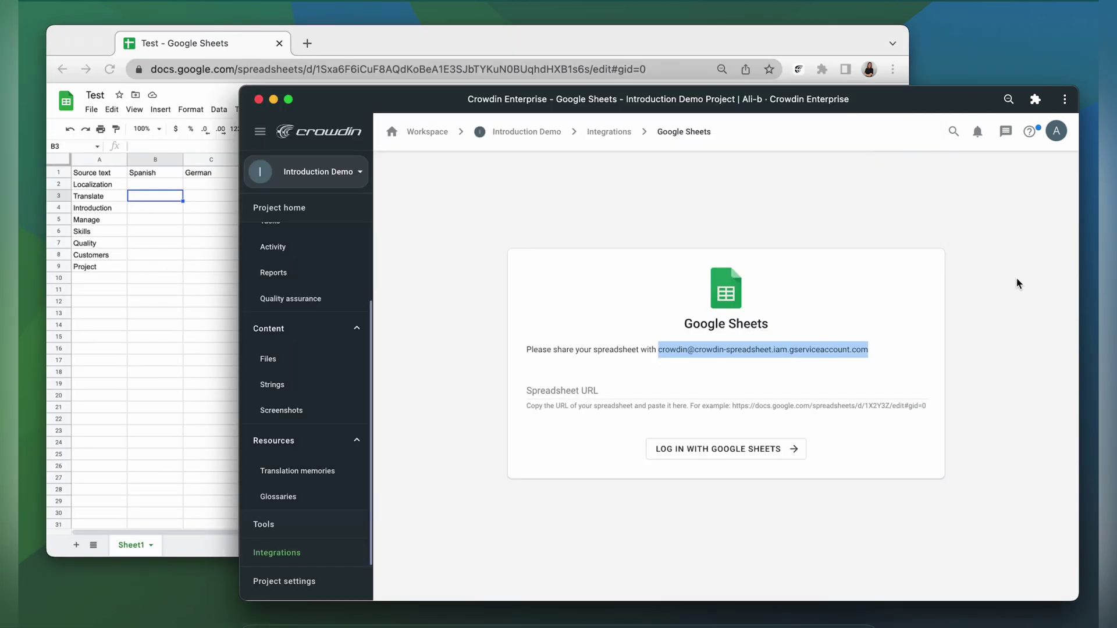
left_click(686, 389)
key("super+v")
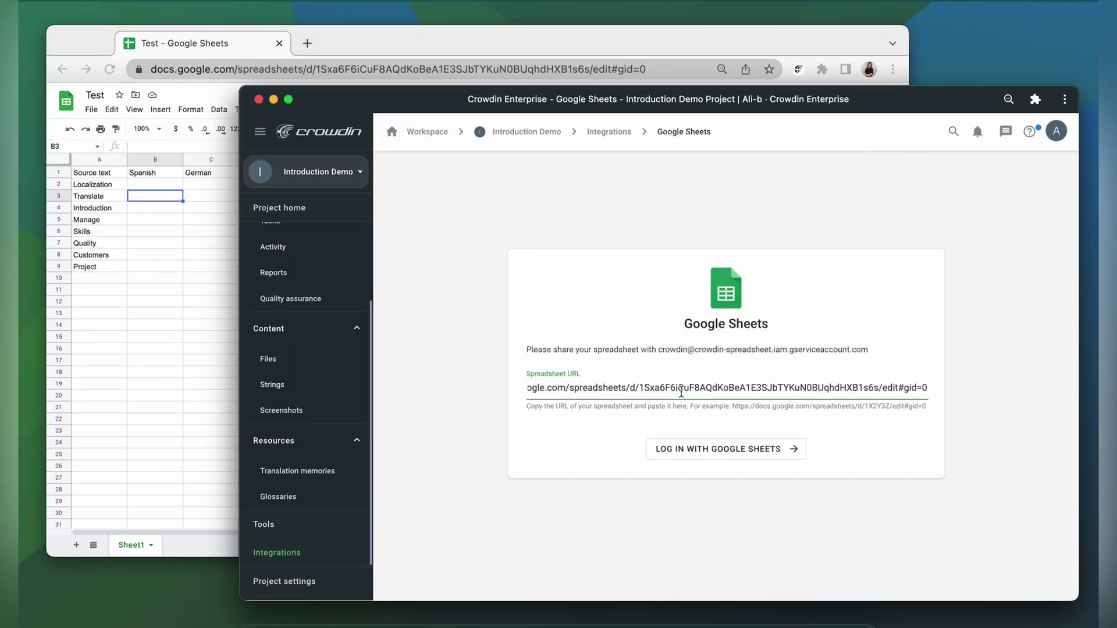
left_click(712, 450)
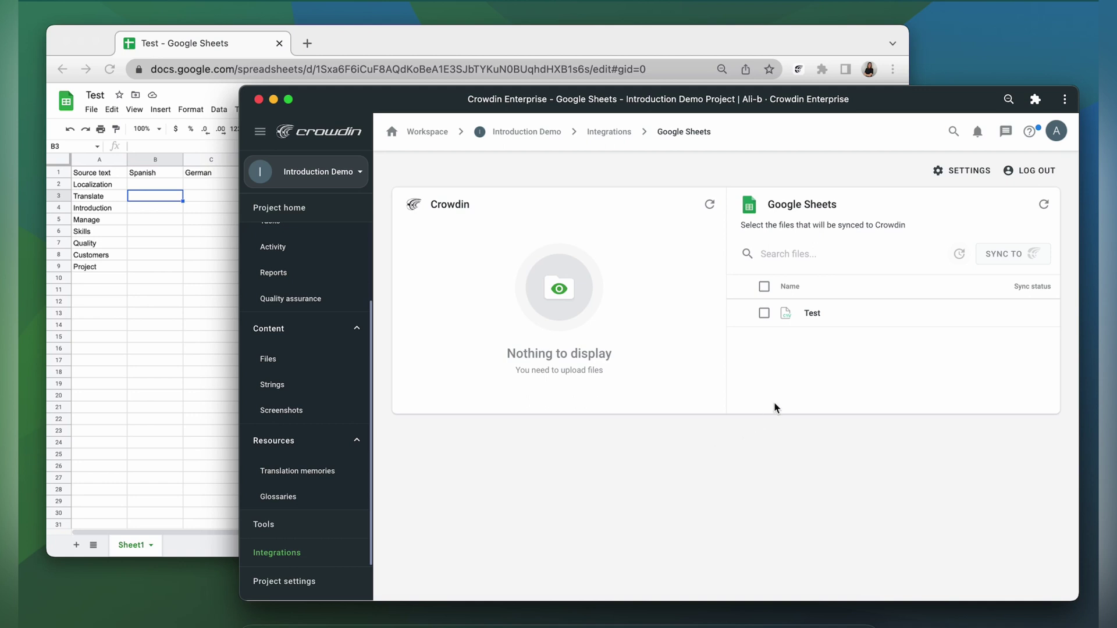
Step: Set Key to Skip, map Source Text, French, Spanish and German to matching columns, and save
left_click(963, 172)
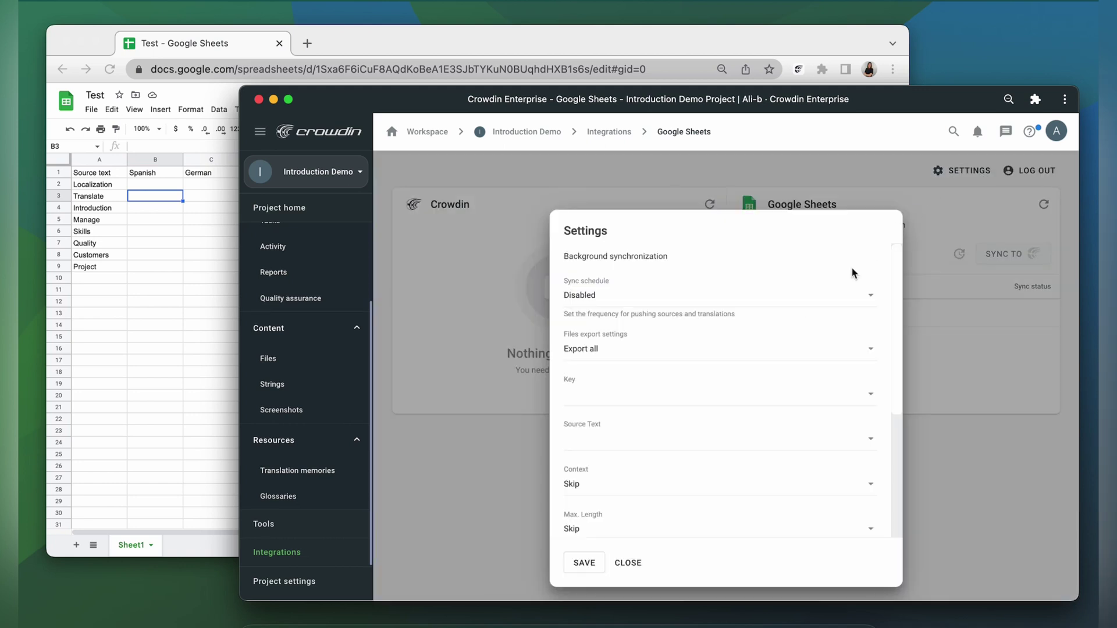
left_click(721, 397)
left_click(714, 416)
scroll(714, 416, "down", 1)
left_click(714, 392)
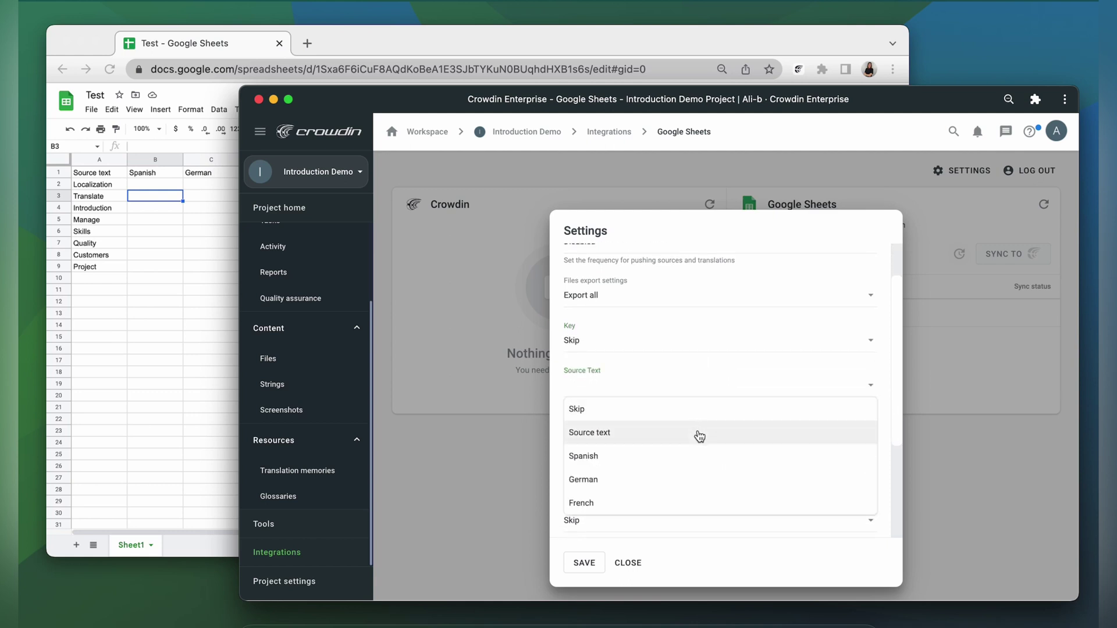
left_click(698, 434)
scroll(699, 437, "down", 2)
scroll(698, 437, "down", 1)
left_click(696, 417)
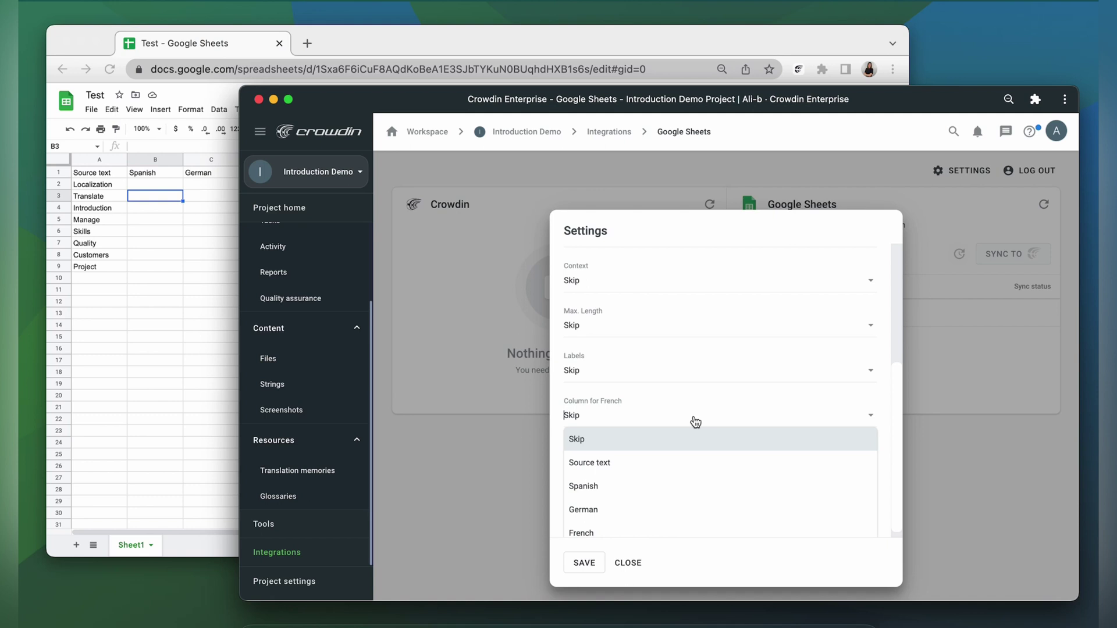
left_click(673, 532)
left_click(661, 456)
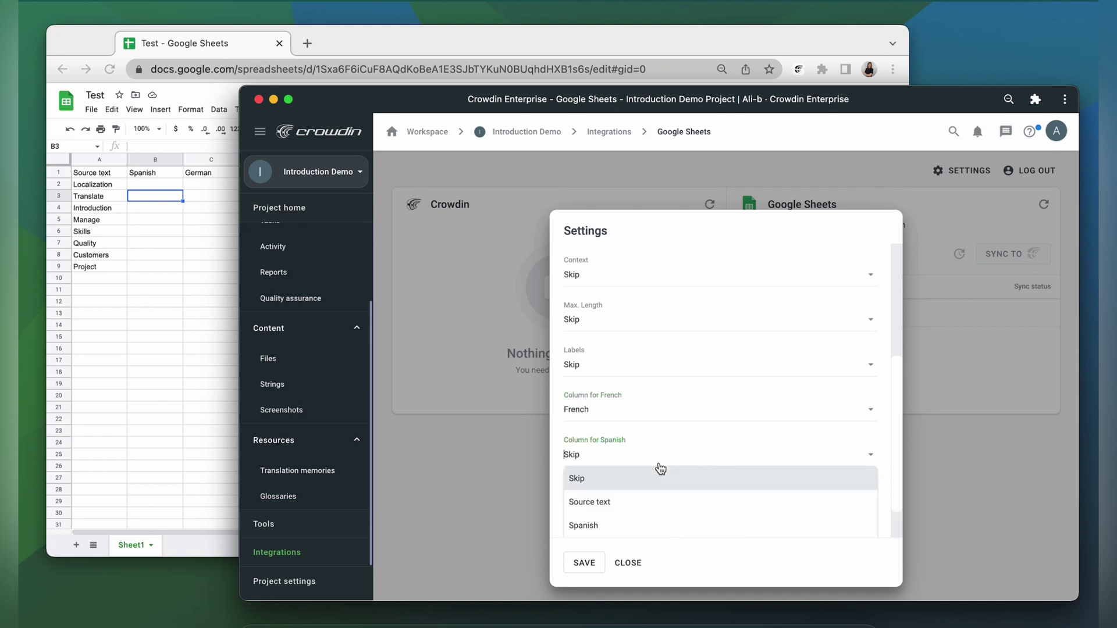
left_click(656, 524)
left_click(644, 504)
scroll(637, 516, "down", 1)
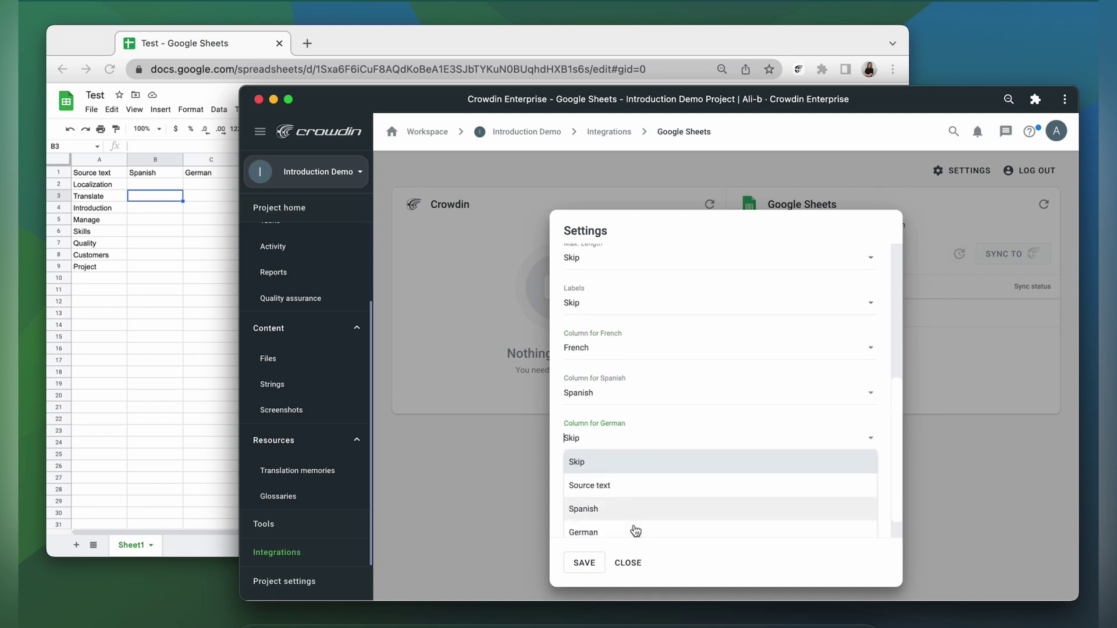
left_click(631, 504)
left_click(582, 563)
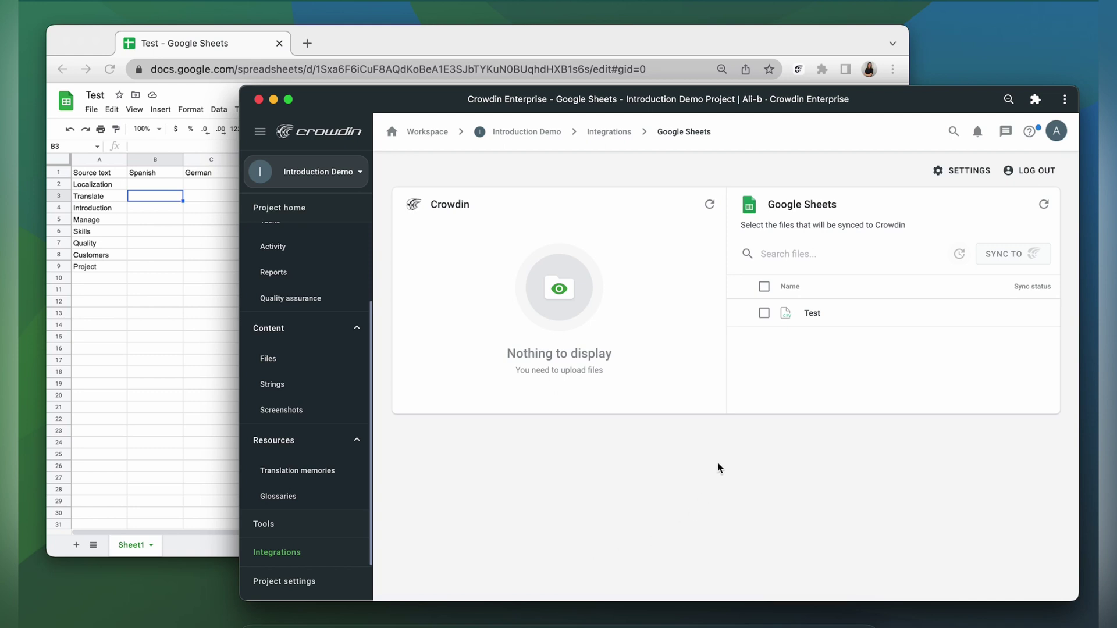
Step: Sync the Test sheet to Crowdin, then expand Test.csv to show its French, Spanish and German files
left_click(763, 313)
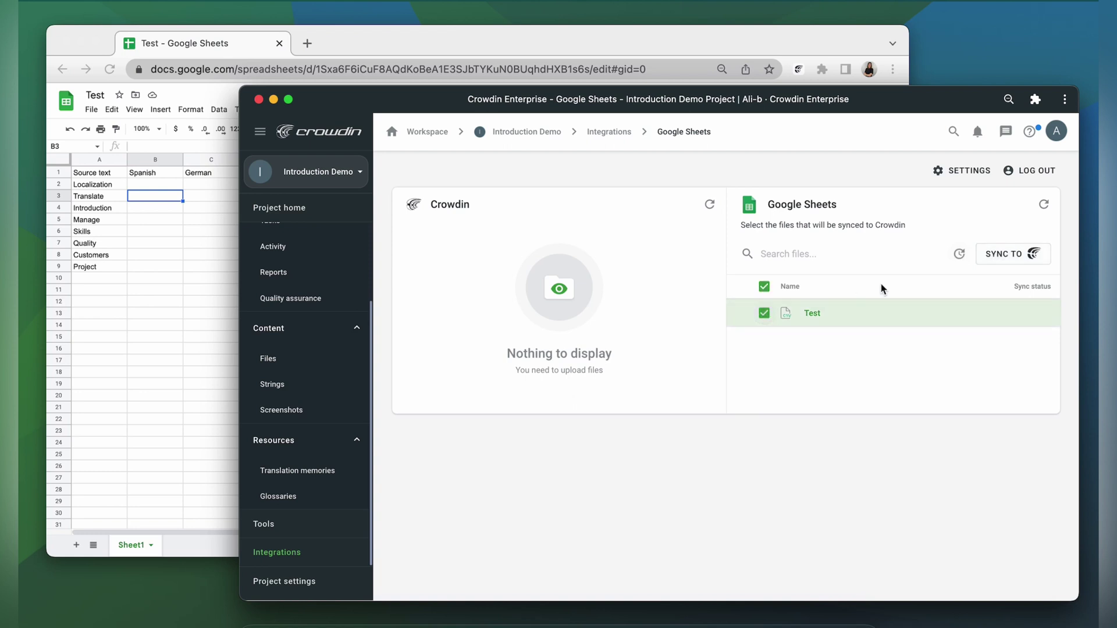
left_click(998, 255)
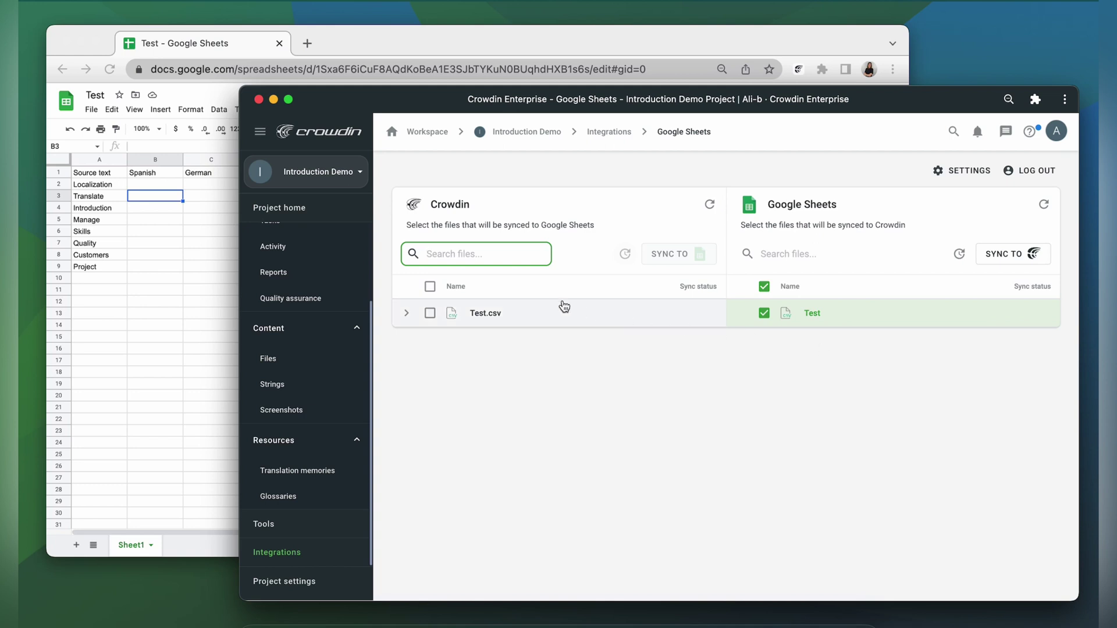
left_click(406, 315)
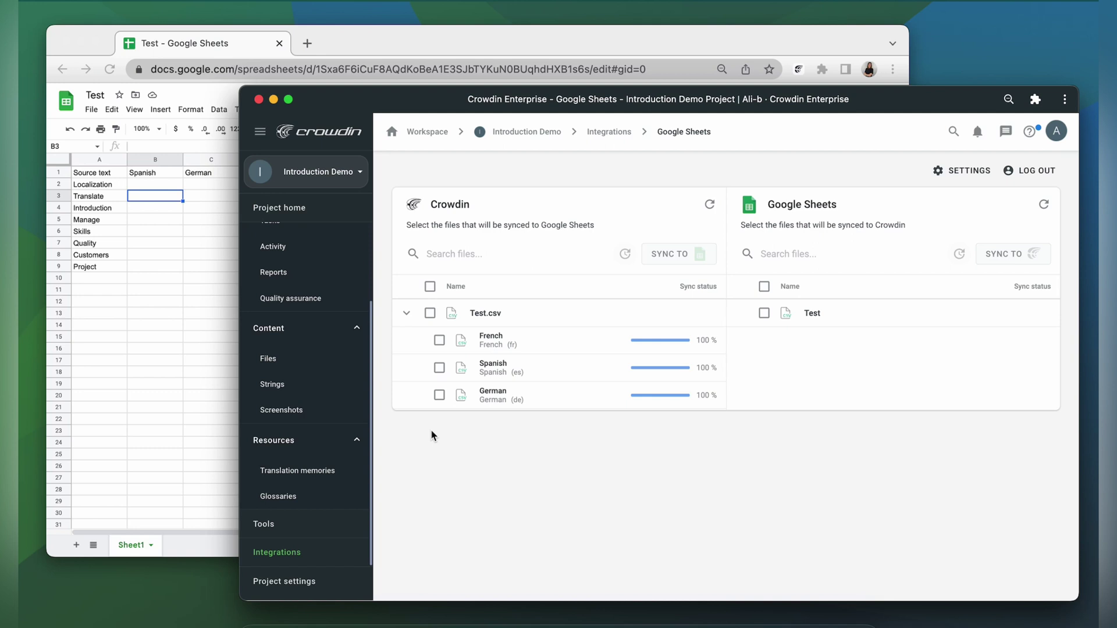
Step: Push Test.csv's French, Spanish and German translation files to Google Sheets
left_click(439, 339)
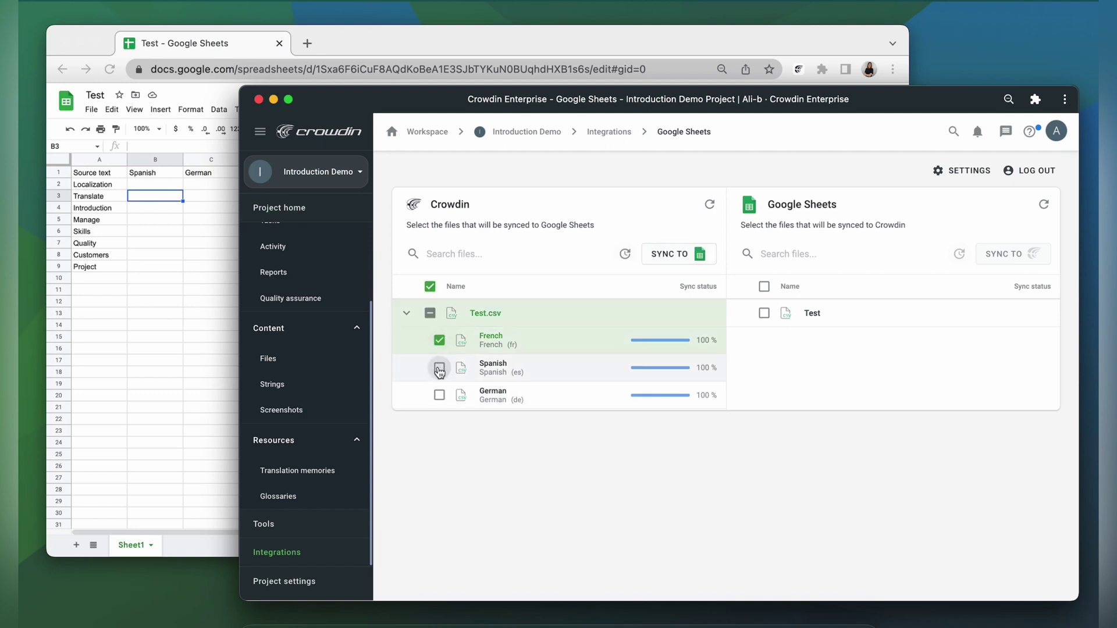
left_click(440, 367)
left_click(440, 395)
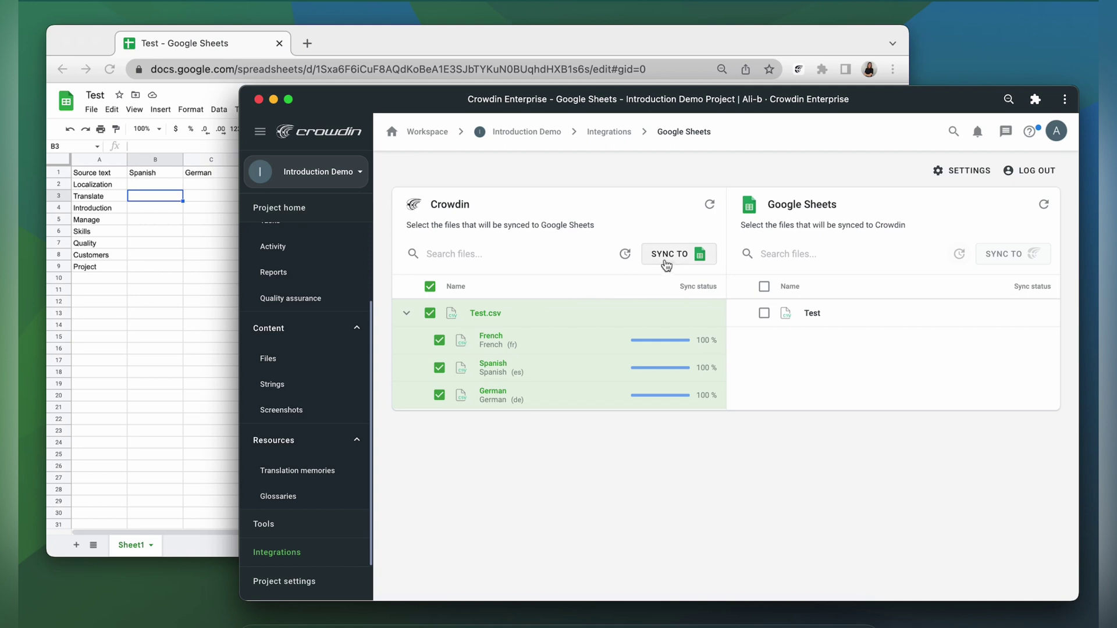
left_click(674, 256)
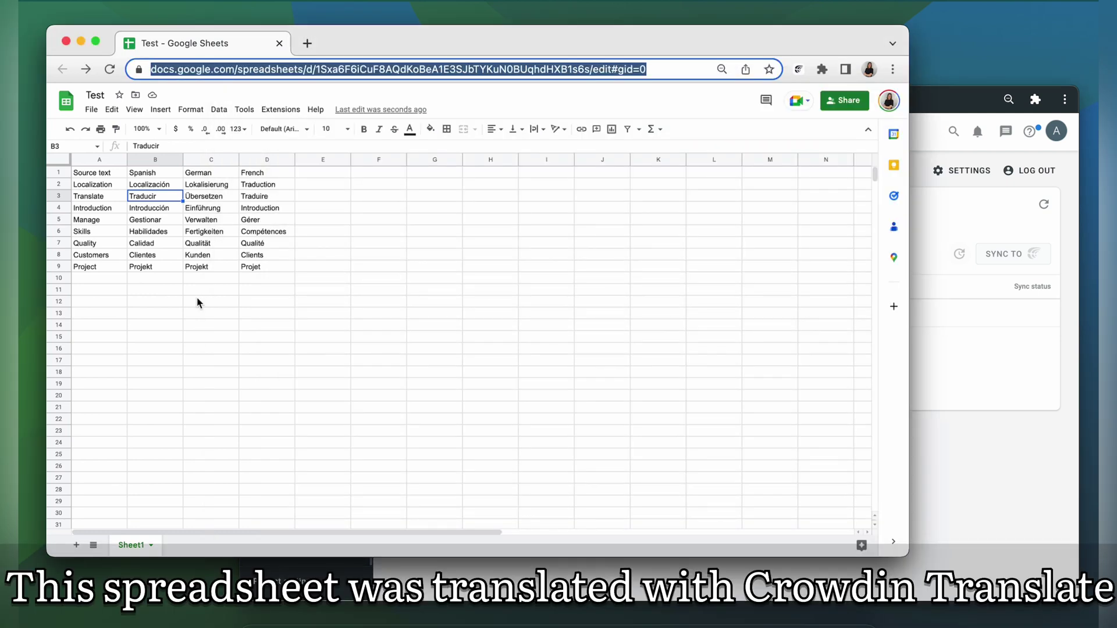
Step: Switch to the Test spreadsheet in Google Sheets to check its translated columns
left_click(198, 304)
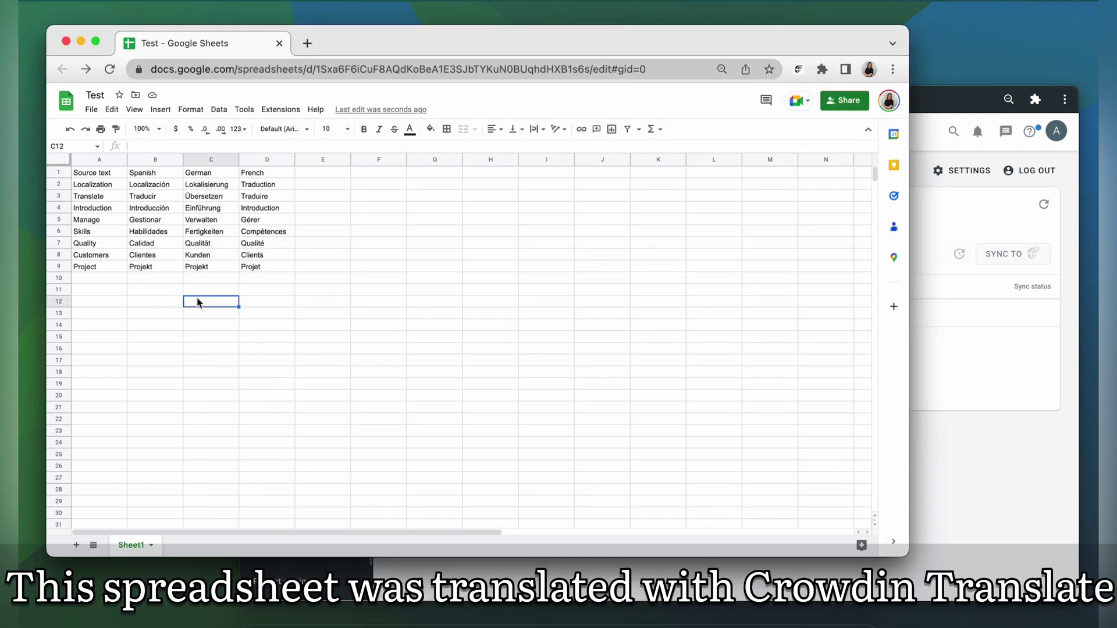